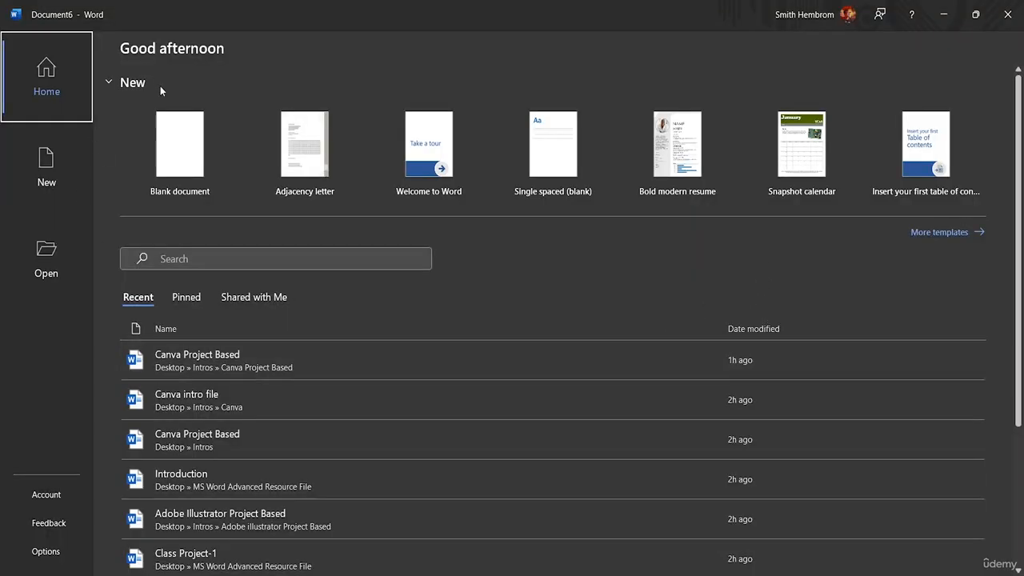
- Create a blank document and enter the words One, Two, Three, Four and Five on separate lines
click(185, 163)
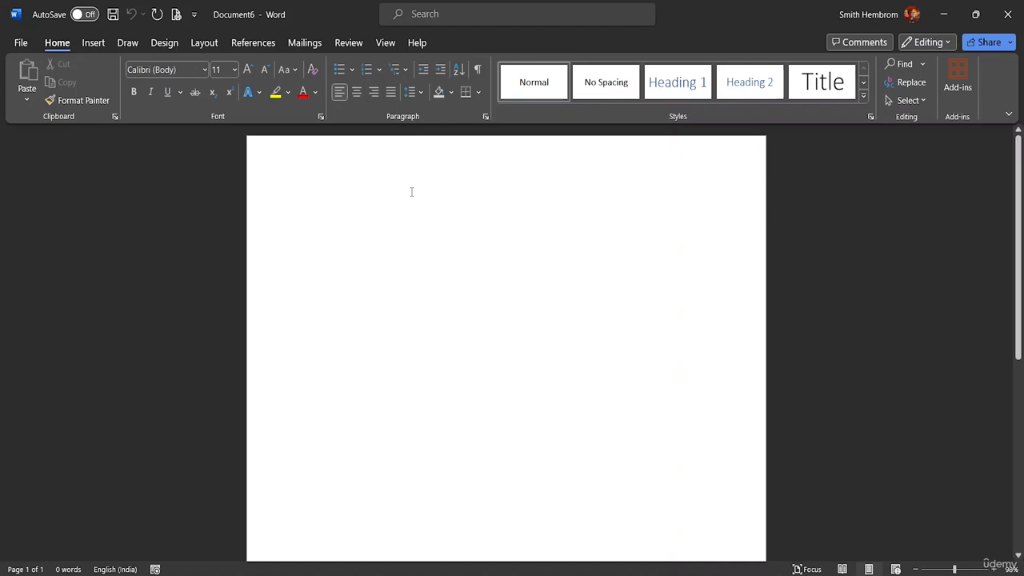
text(One)
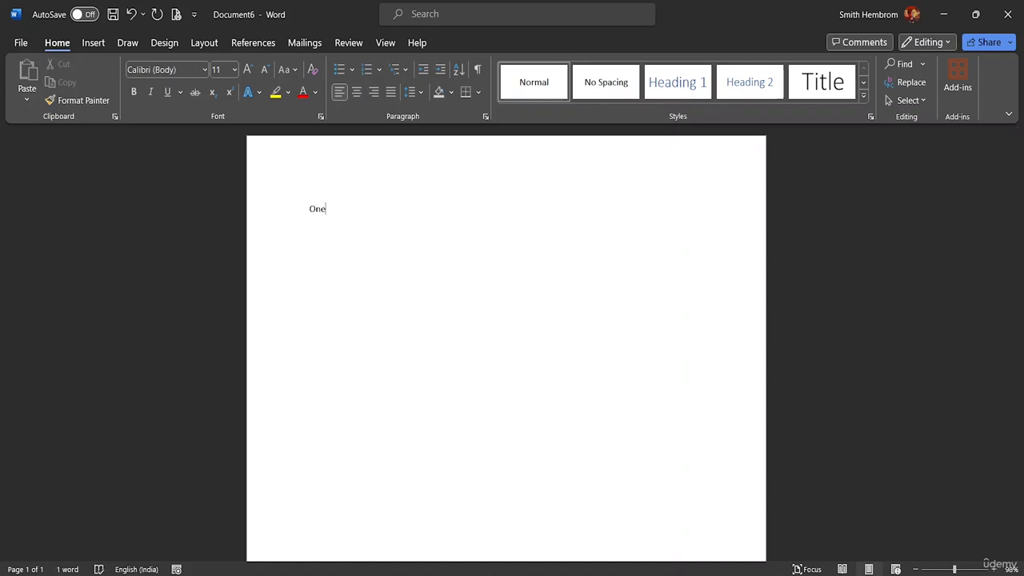
key(Return)
text(Te)
key(BackSpace)
text(w)
key(BackSpace)
text(wo)
key(Return)
text(Three)
key(Return)
text(Four Five)
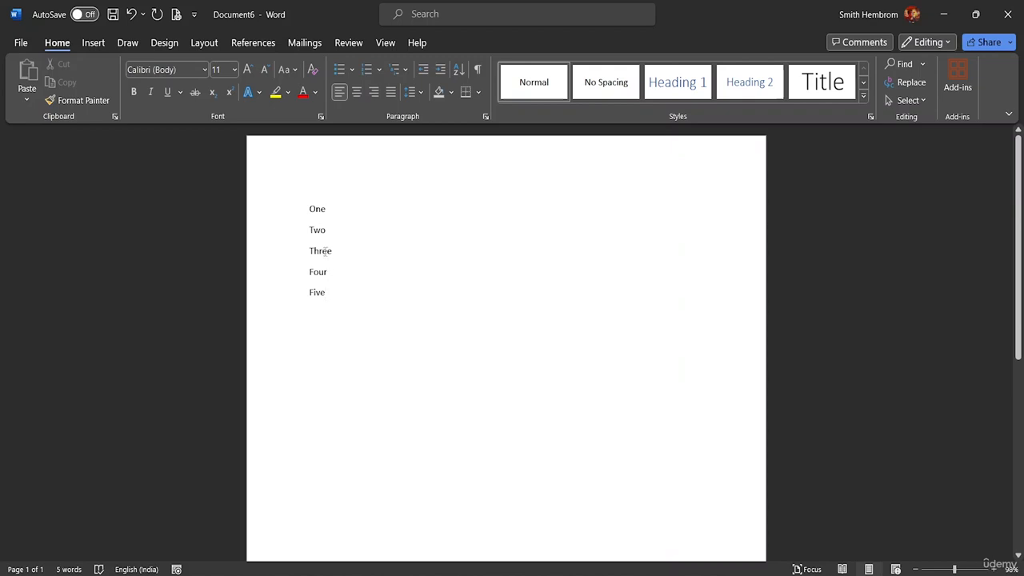
- Place the cursor in front of "One" and open the settings for recording a new macro
click(205, 44)
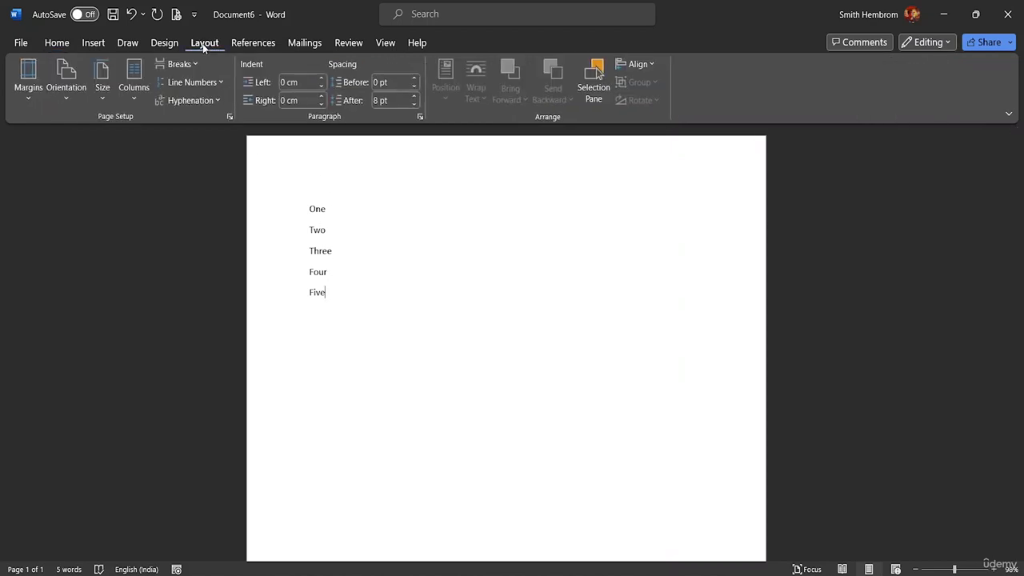
click(262, 44)
click(297, 44)
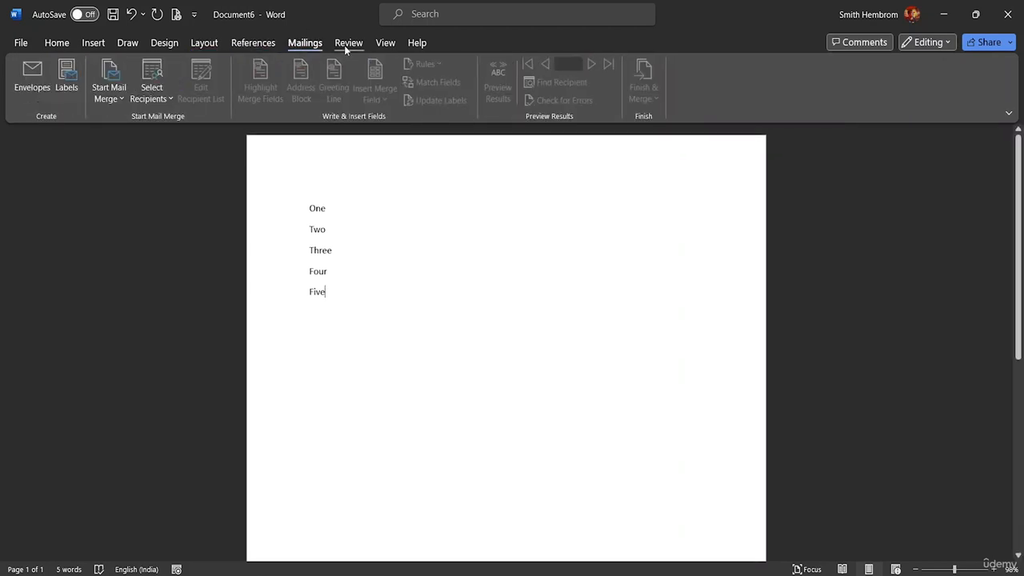
click(344, 45)
click(379, 45)
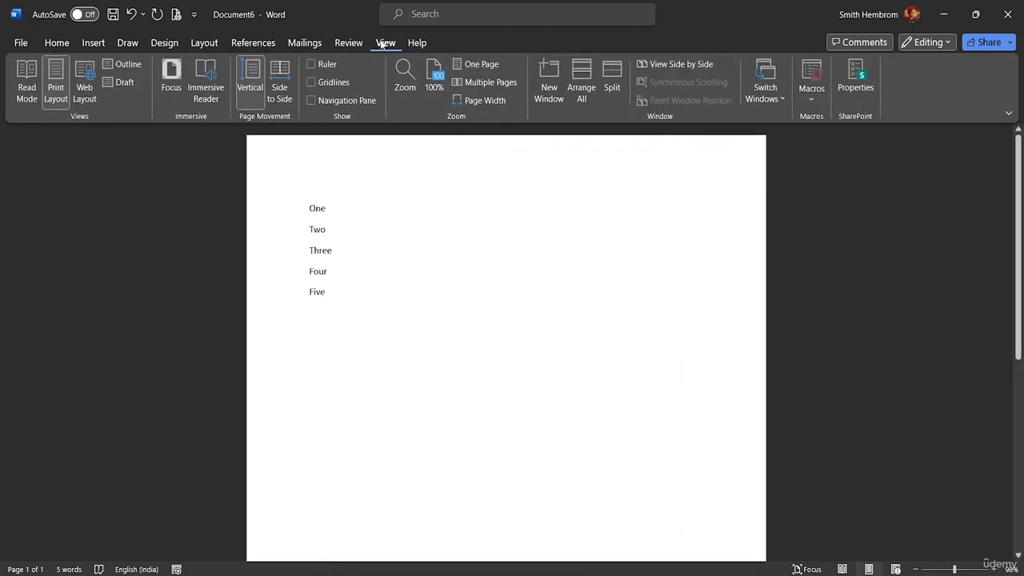
click(811, 102)
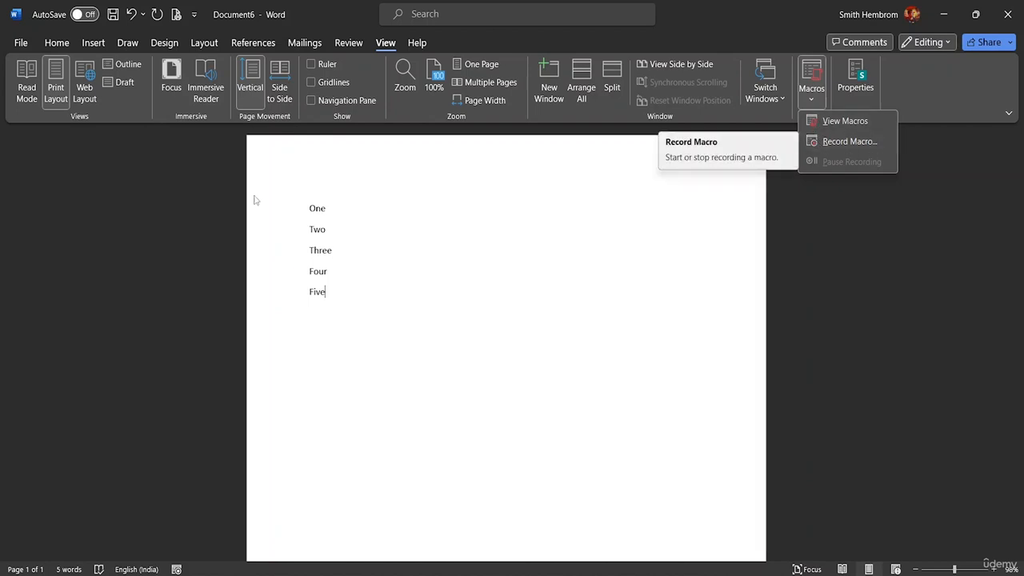
click(308, 209)
click(307, 209)
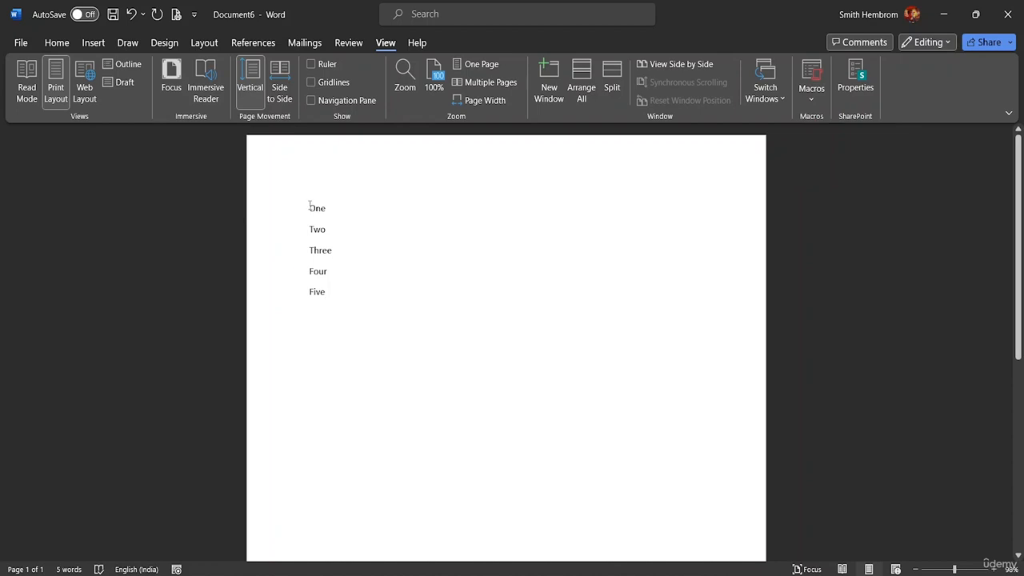
click(811, 100)
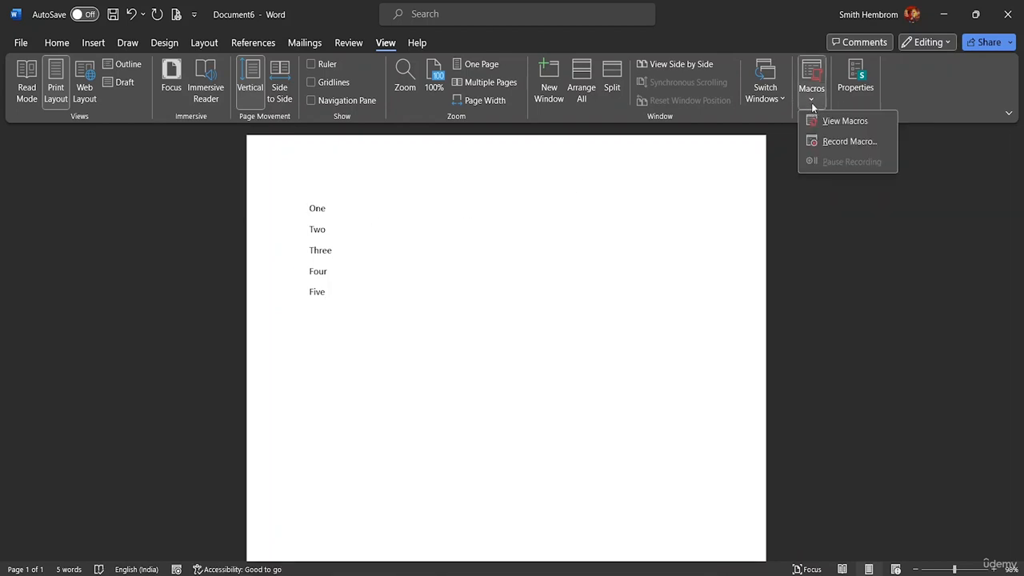
click(829, 141)
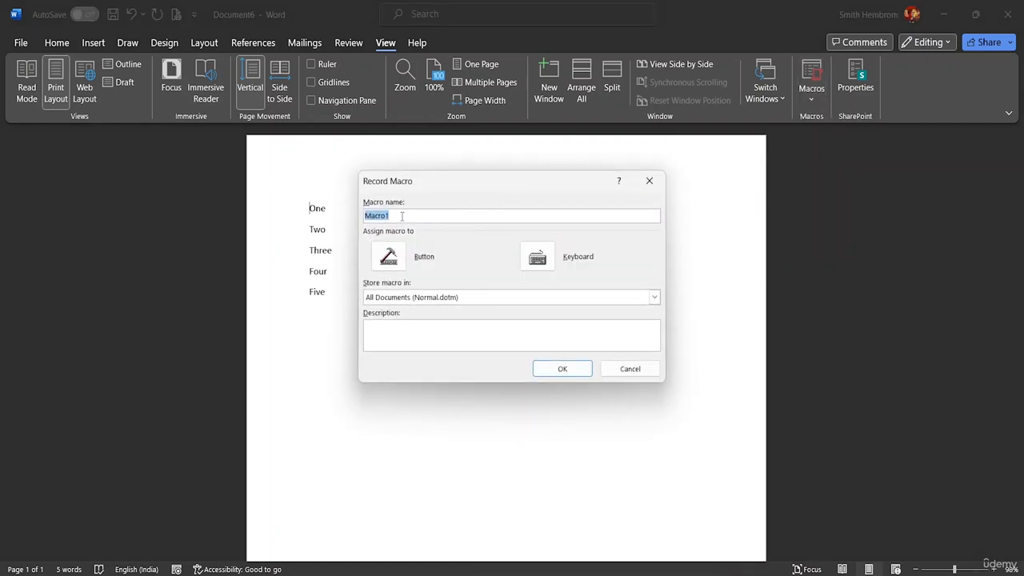
- Assign the keyboard shortcut Ctrl+Shift+A to the new macro and start recording
click(545, 264)
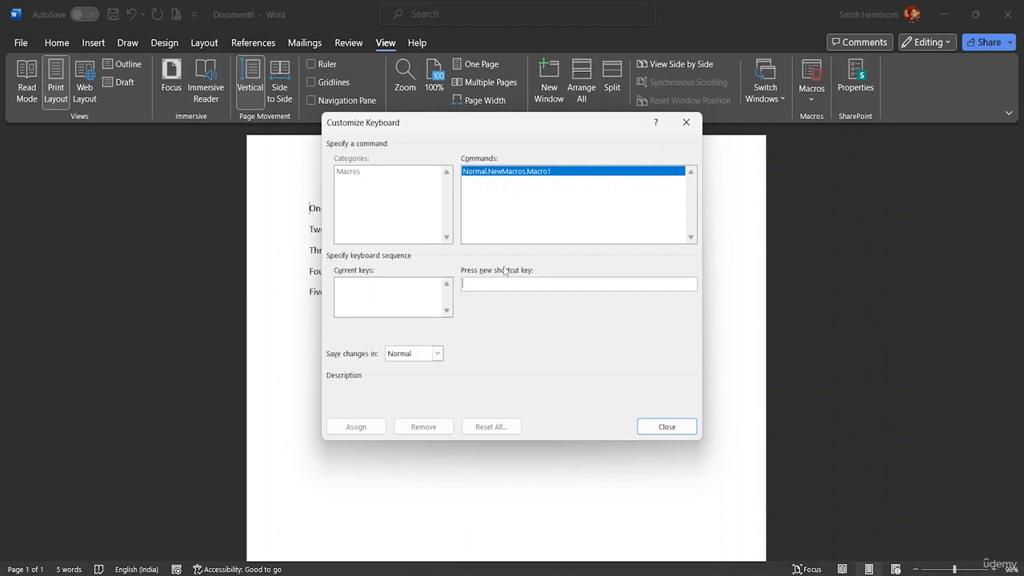
key(ctrl+shift+a)
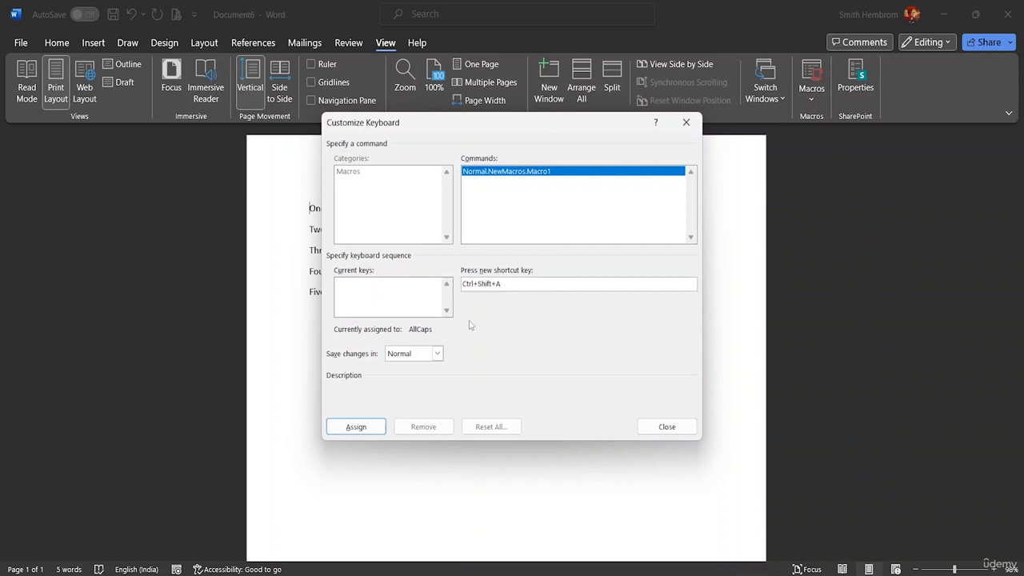
click(364, 428)
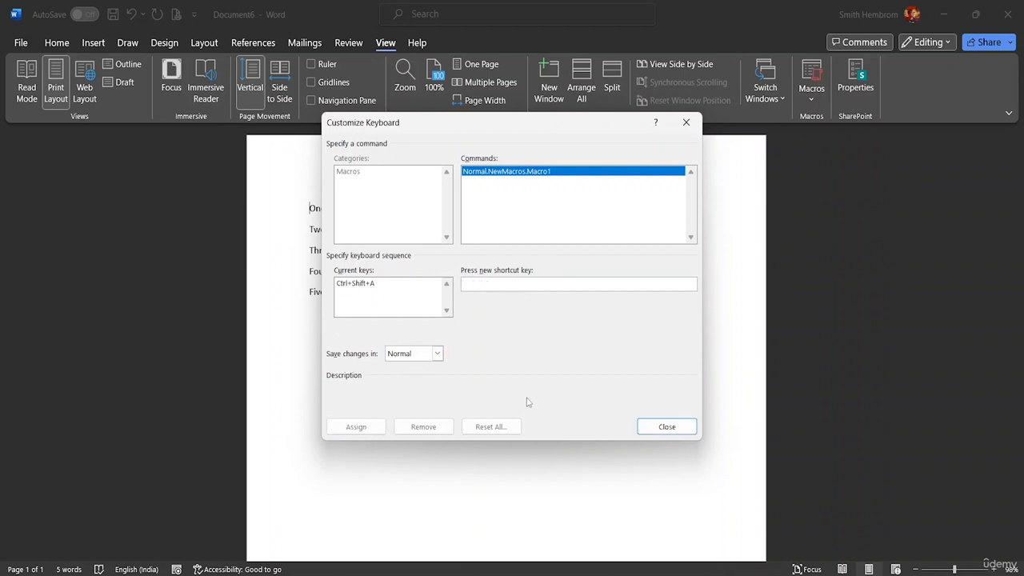
click(648, 429)
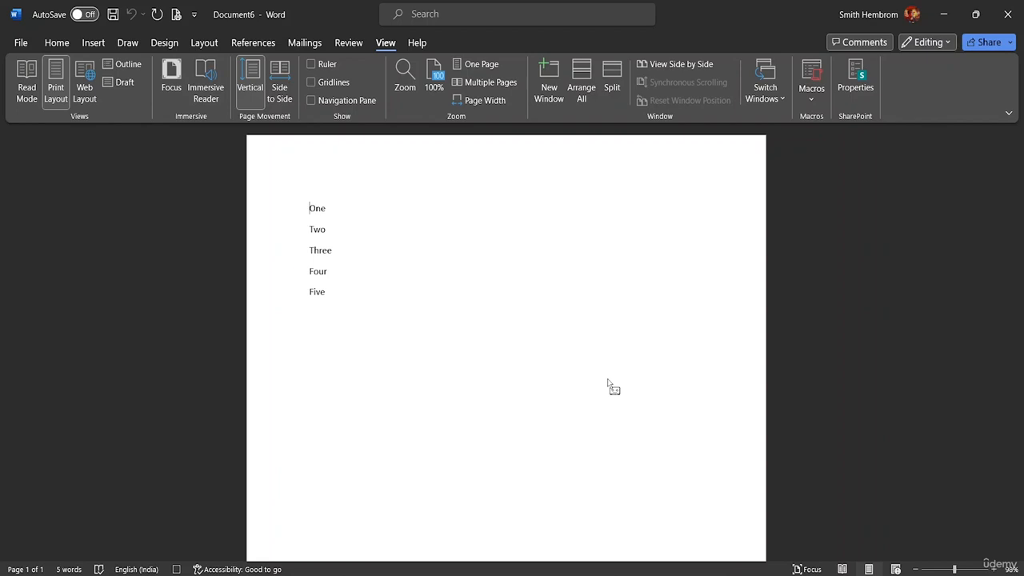
- Record enclosing the first word in spaced parentheses as "( One )" and stop the macro recording
text(()
text(1)
key(BackSpace)
click(811, 99)
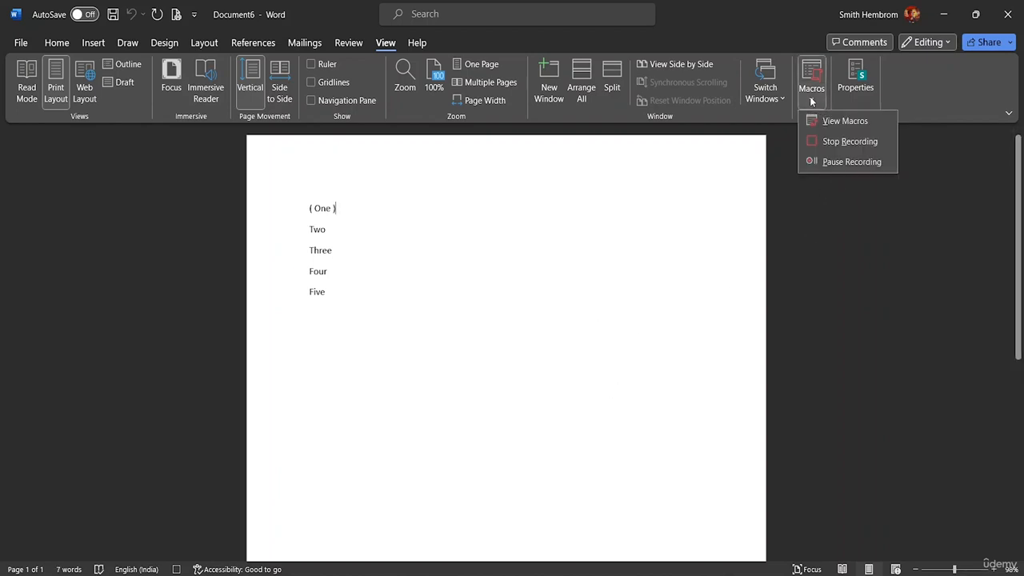
click(841, 144)
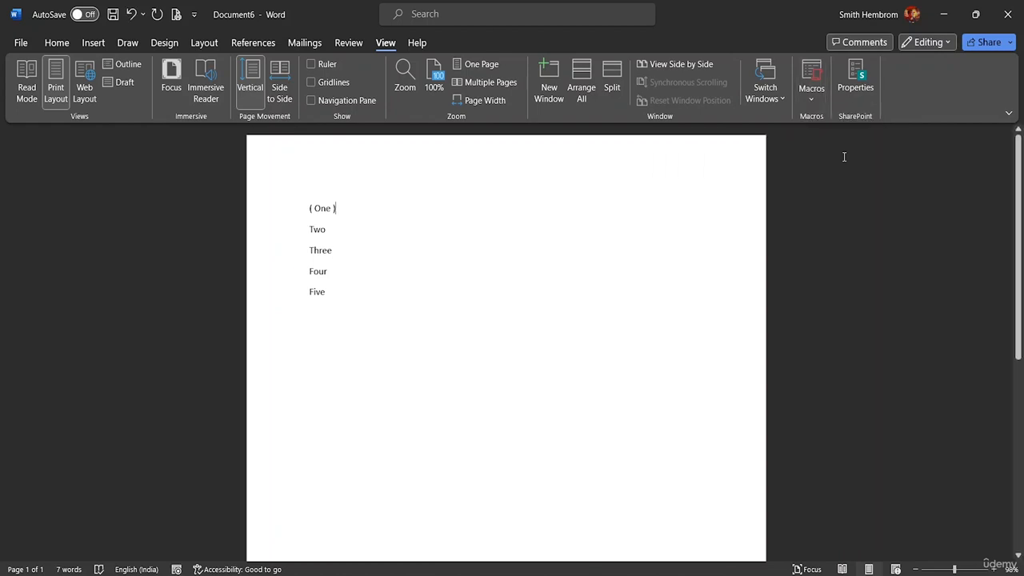
- View the list of saved macros and close it without running any
click(818, 102)
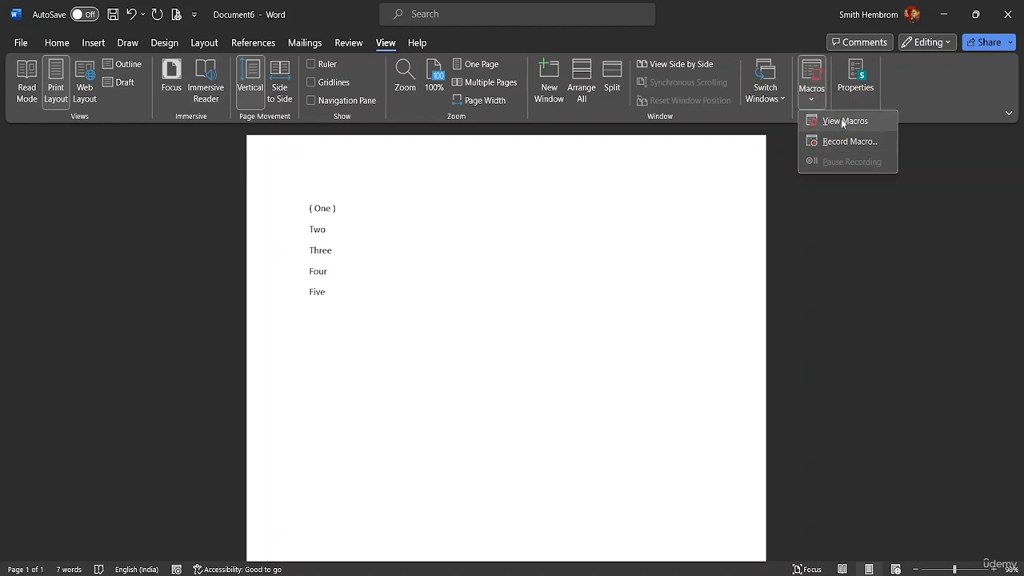
click(841, 121)
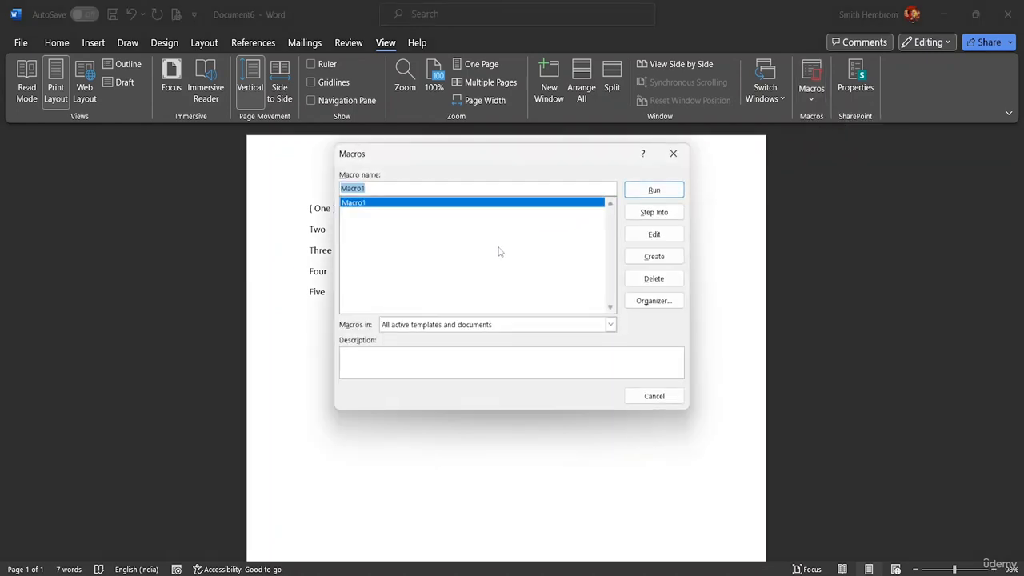
click(364, 190)
click(673, 152)
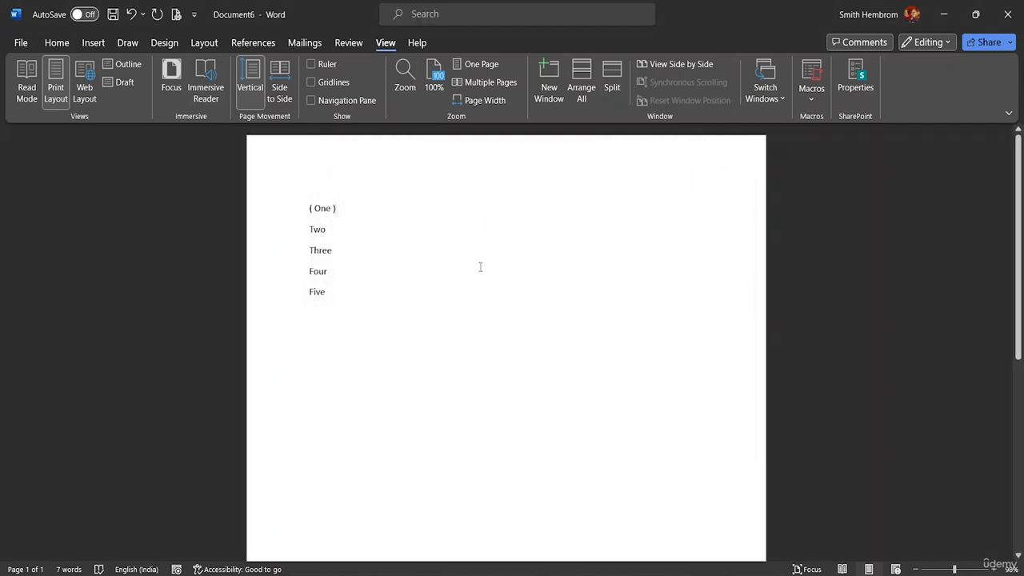
- Run the recorded macro in front of "Two", "Three" and "Four" to enclose each word in parentheses
click(307, 229)
key(ctrl+m)
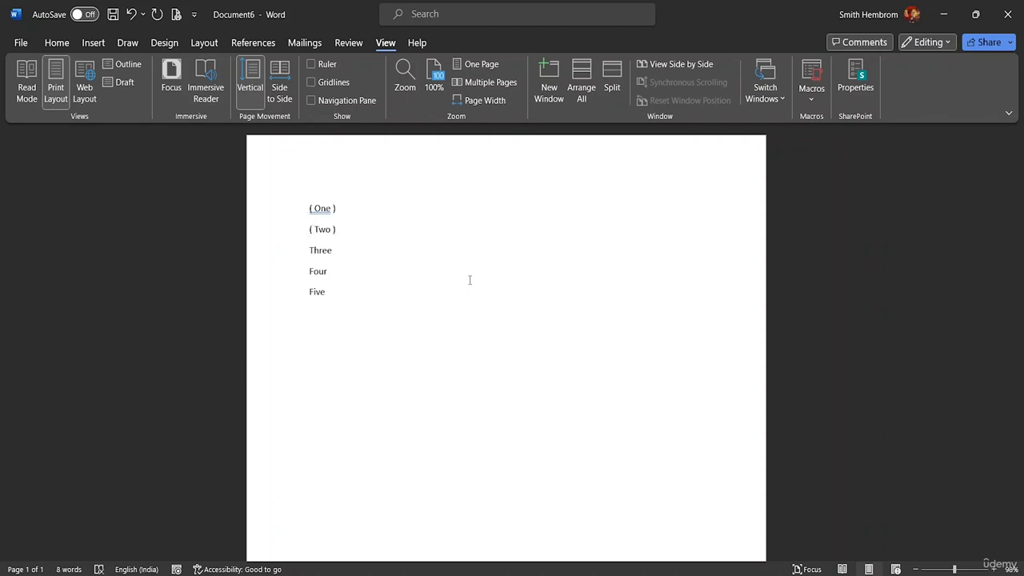
double_click(309, 249)
click(309, 249)
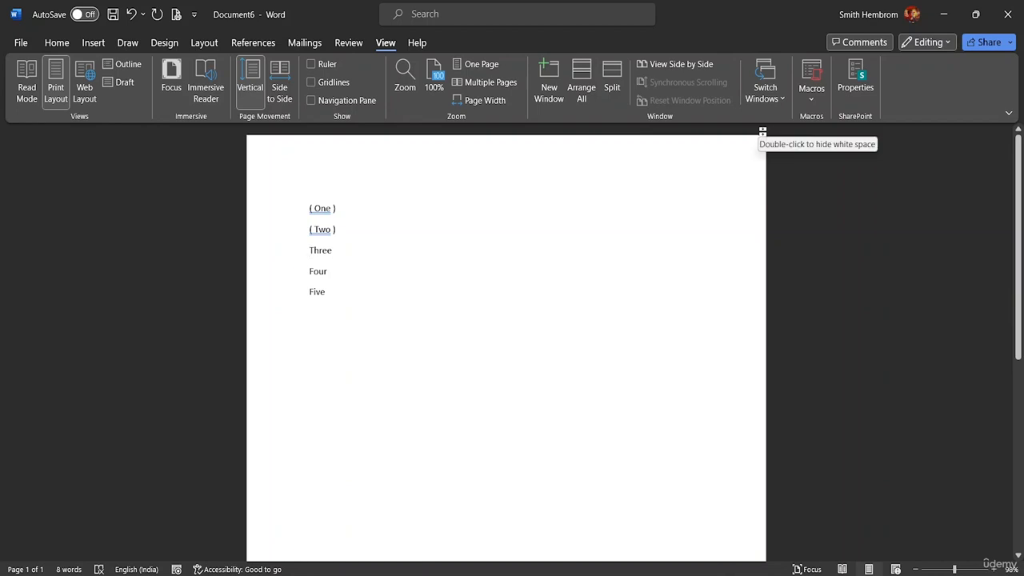
key(ctrl+b)
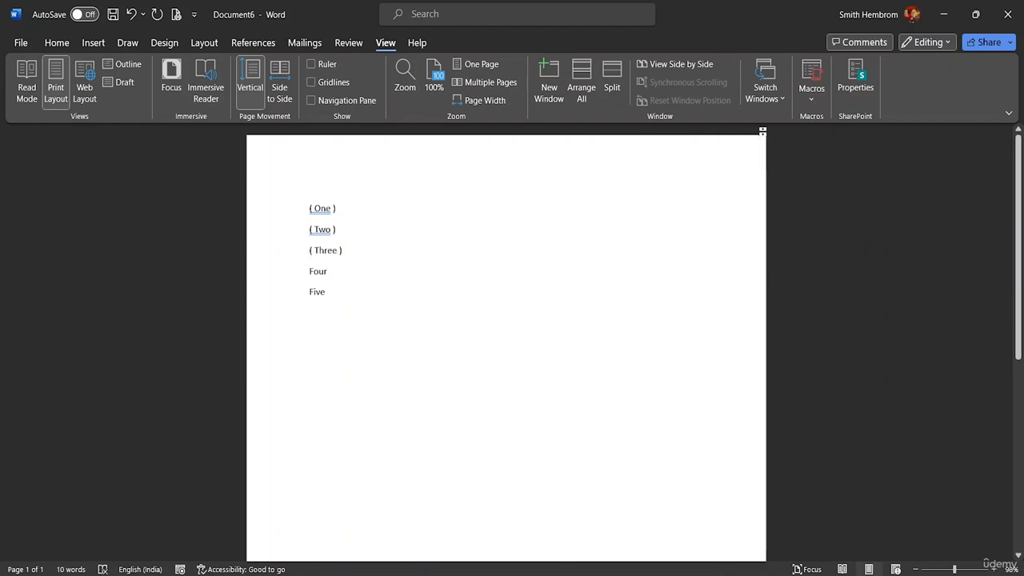
click(308, 272)
key(ctrl+b)
- Check the saved macros list again and cancel out of it
click(819, 102)
click(829, 118)
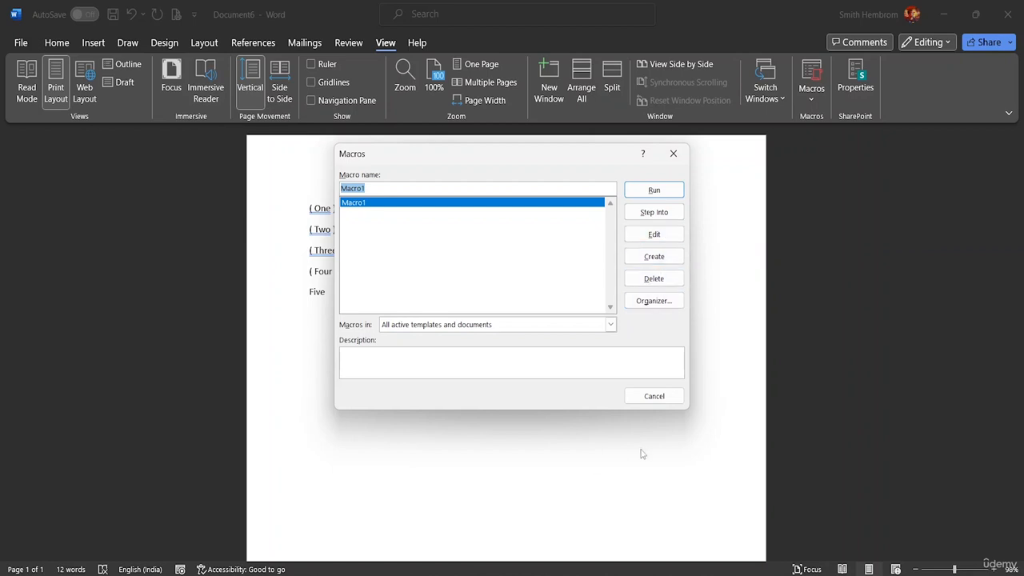
click(654, 396)
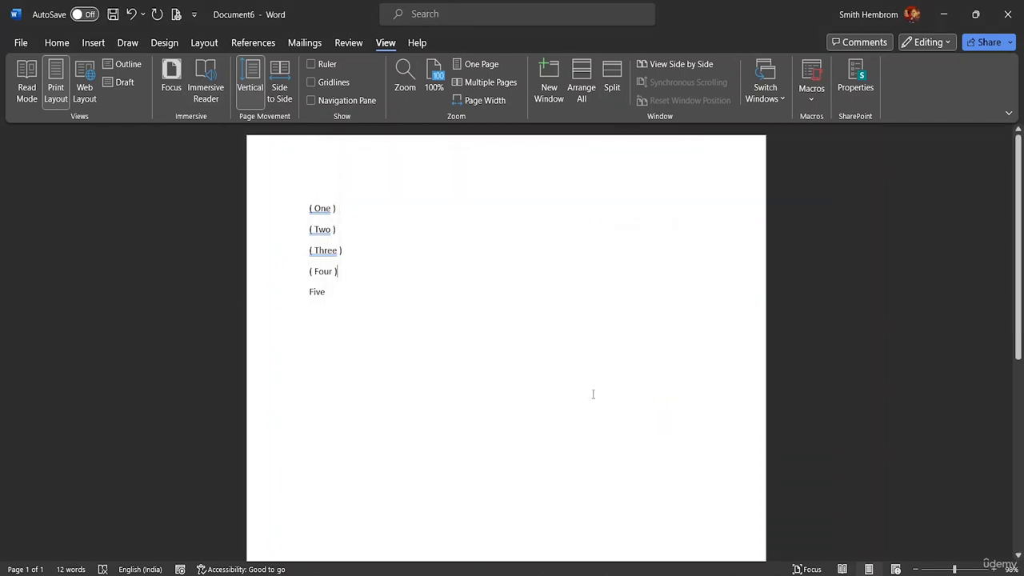
- Run the recorded macro in front of "Five" to enclose it in parentheses, and undo the extra edit on the "Three" line
double_click(306, 293)
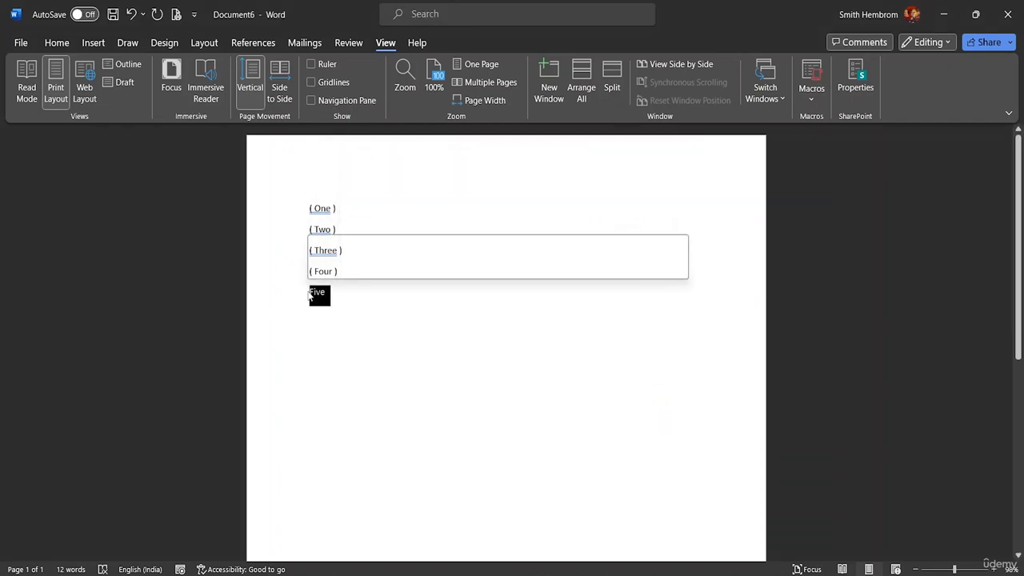
click(311, 293)
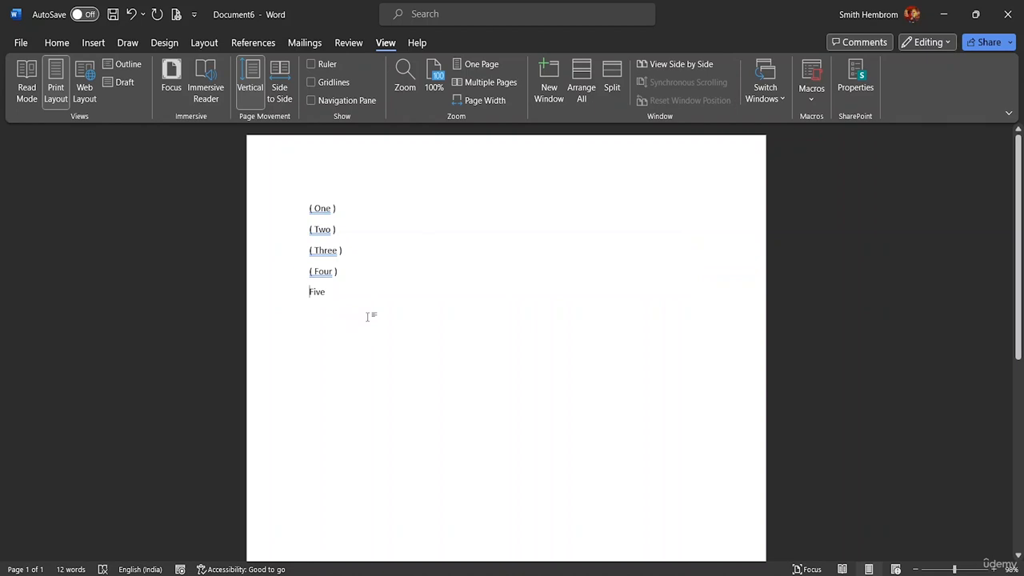
key(ctrl+shift+b)
double_click(384, 252)
key(ctrl+z)
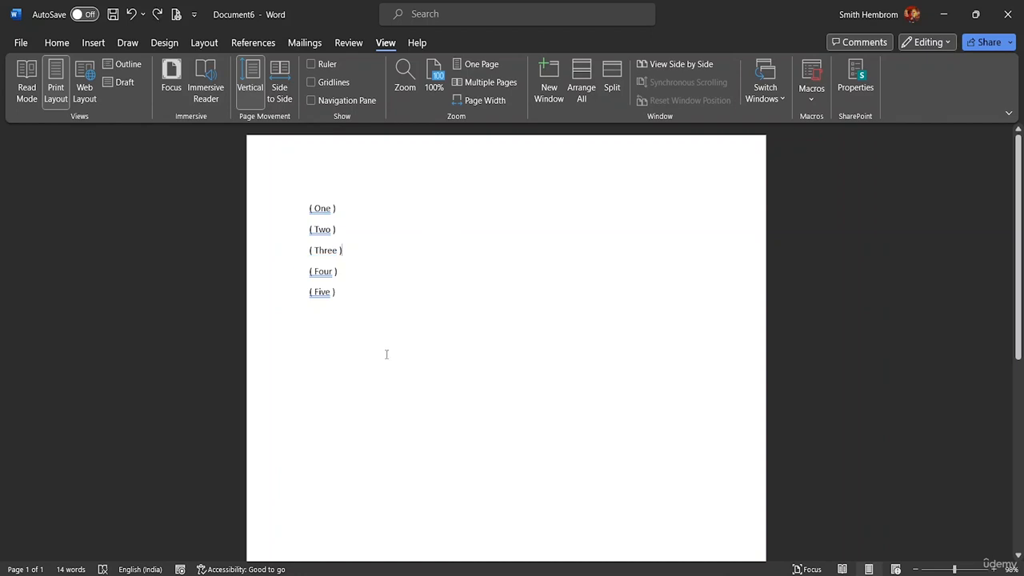